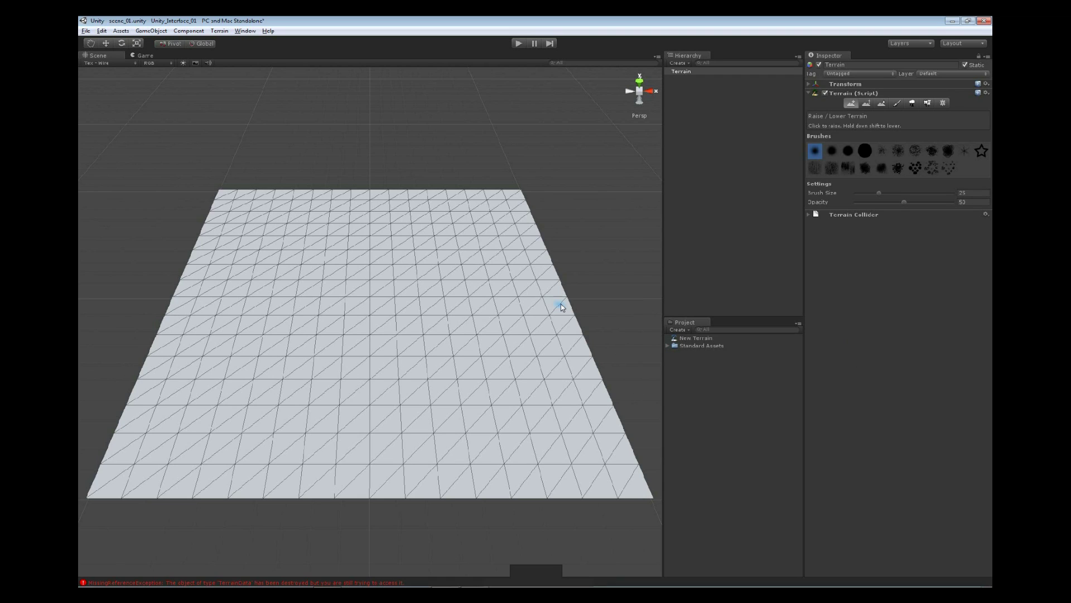
Step: Select the Terrain and paint long winding ridges near its front corner using Raise / Lower Terrain with the soft round brush
mouse_move(561, 304)
alt+mouse_down()
mouse_move(572, 297)
mouse_move(561, 282)
alt+mouse_up()
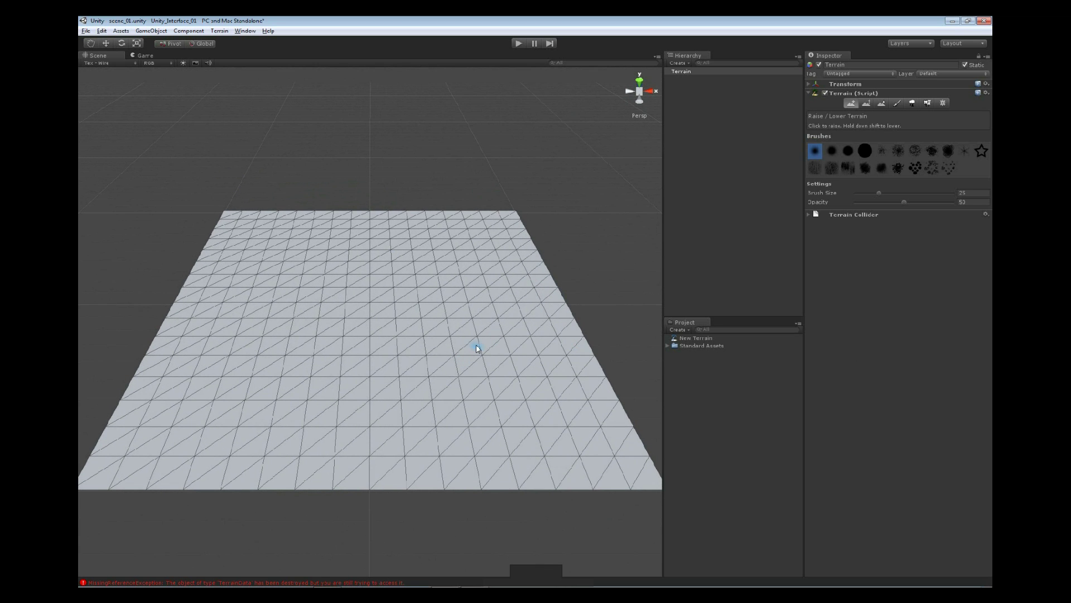
click(685, 73)
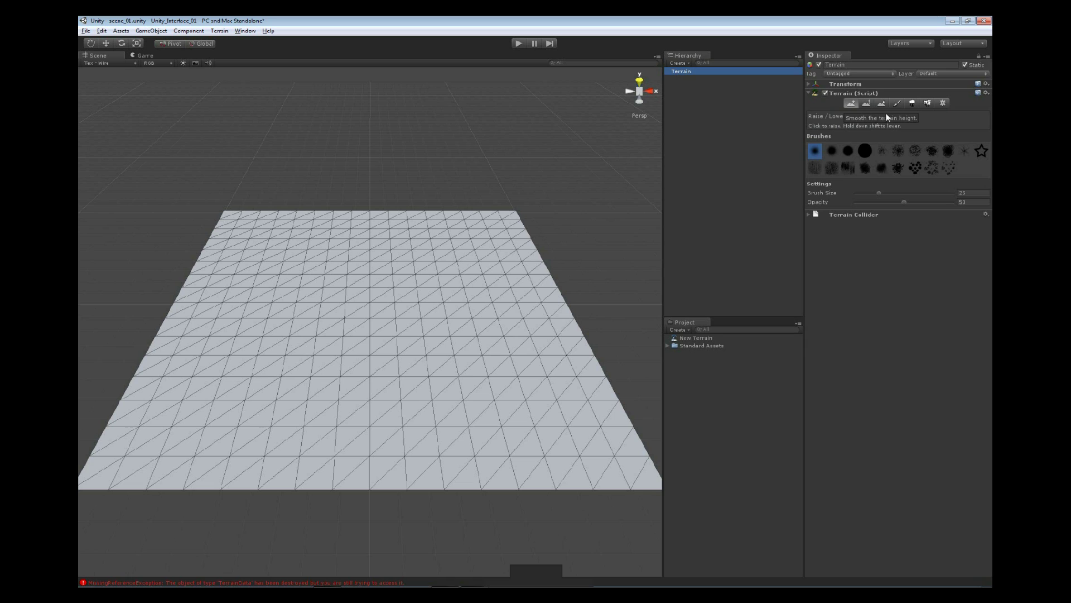
click(851, 106)
alt+right_drag(423, 286, 418, 346)
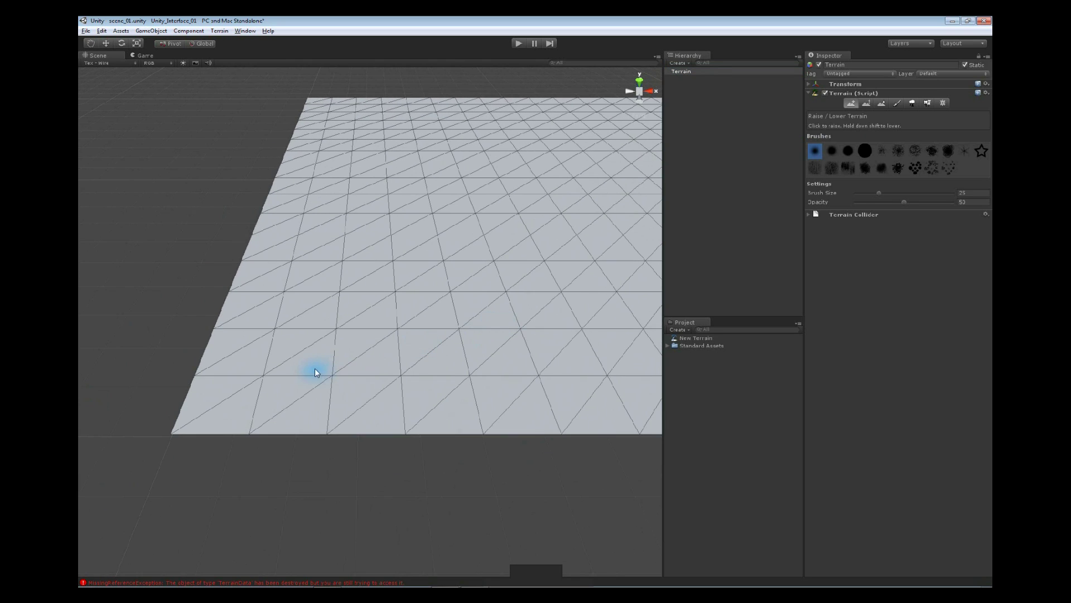
mouse_move(292, 370)
mouse_down()
mouse_move(472, 380)
mouse_move(502, 370)
mouse_move(522, 343)
mouse_move(513, 321)
mouse_move(481, 305)
mouse_move(314, 302)
mouse_move(292, 276)
mouse_move(322, 262)
mouse_move(460, 261)
mouse_move(530, 276)
mouse_move(612, 352)
mouse_up()
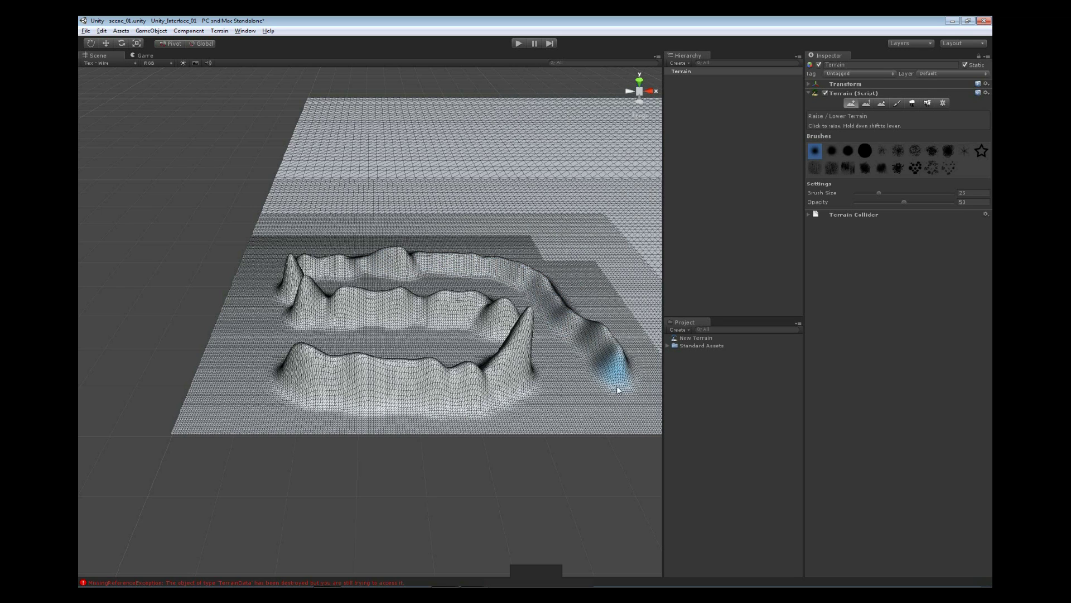
Step: Raise more peaks and a steep hill around the existing ridges with the soft round brush
mouse_move(474, 335)
alt+mouse_down()
mouse_move(495, 318)
mouse_move(495, 335)
alt+mouse_up()
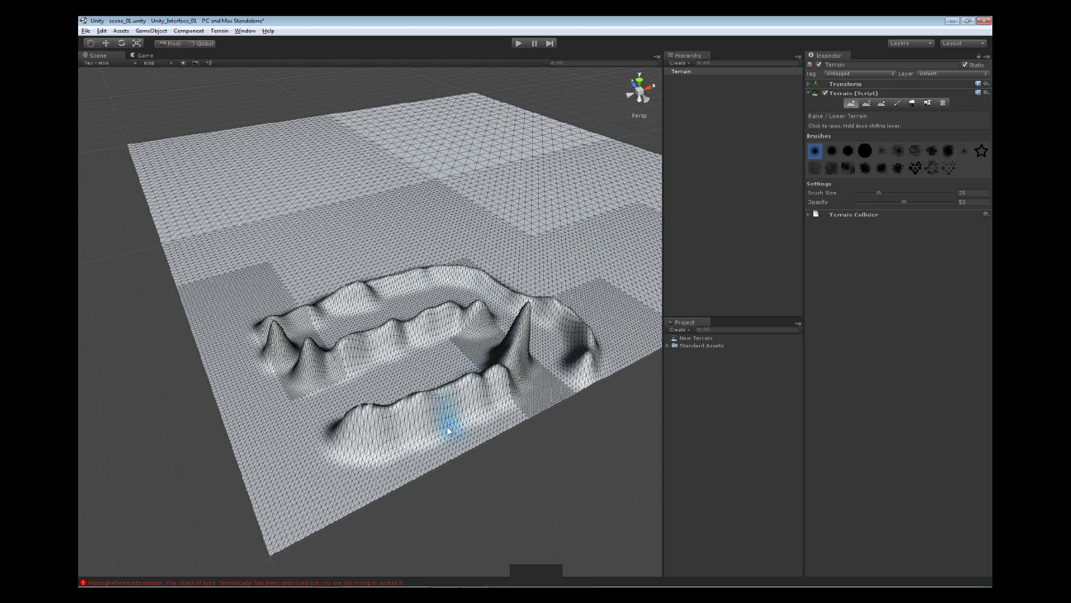
mouse_move(385, 415)
alt+right_down()
mouse_move(413, 447)
mouse_move(418, 350)
mouse_move(423, 487)
mouse_move(421, 340)
mouse_move(450, 369)
mouse_move(407, 251)
mouse_move(440, 330)
mouse_move(408, 260)
mouse_move(413, 370)
mouse_move(453, 329)
mouse_move(446, 375)
mouse_move(436, 276)
mouse_move(394, 246)
alt+right_up()
mouse_move(395, 246)
alt+mouse_down()
mouse_move(567, 264)
mouse_move(426, 299)
mouse_move(513, 273)
alt+mouse_up()
click(397, 306)
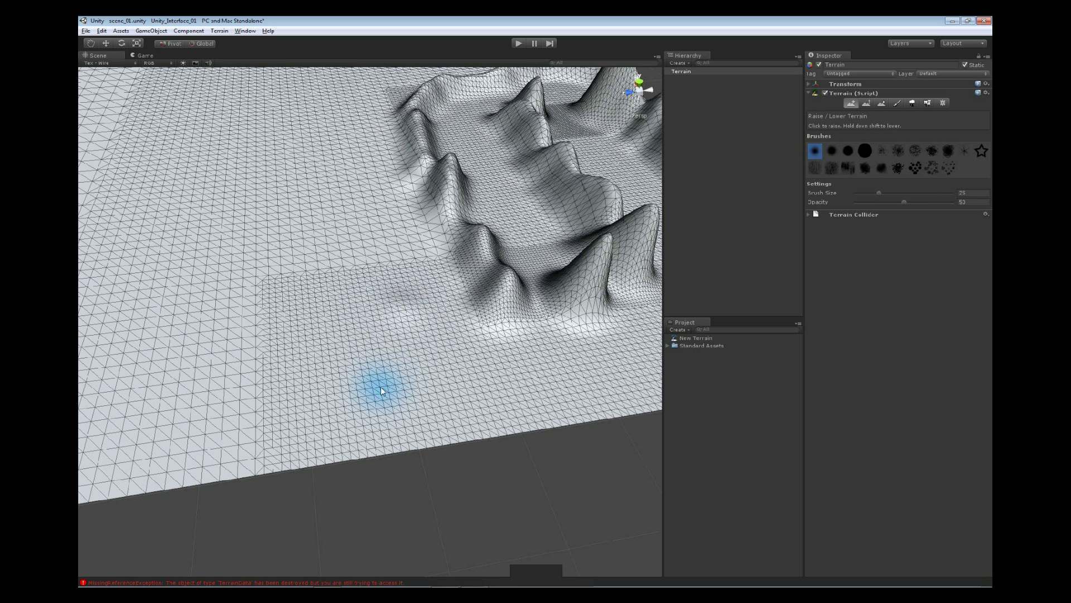
middle_drag(411, 375, 409, 316)
mouse_move(410, 316)
mouse_down()
mouse_move(435, 318)
mouse_move(346, 333)
mouse_move(408, 313)
mouse_move(477, 313)
mouse_move(539, 338)
mouse_move(322, 300)
mouse_move(460, 389)
mouse_move(540, 371)
mouse_move(565, 336)
mouse_move(438, 267)
mouse_move(524, 305)
mouse_move(416, 288)
mouse_move(480, 302)
mouse_move(481, 315)
mouse_move(464, 321)
mouse_move(464, 305)
mouse_move(491, 313)
mouse_up()
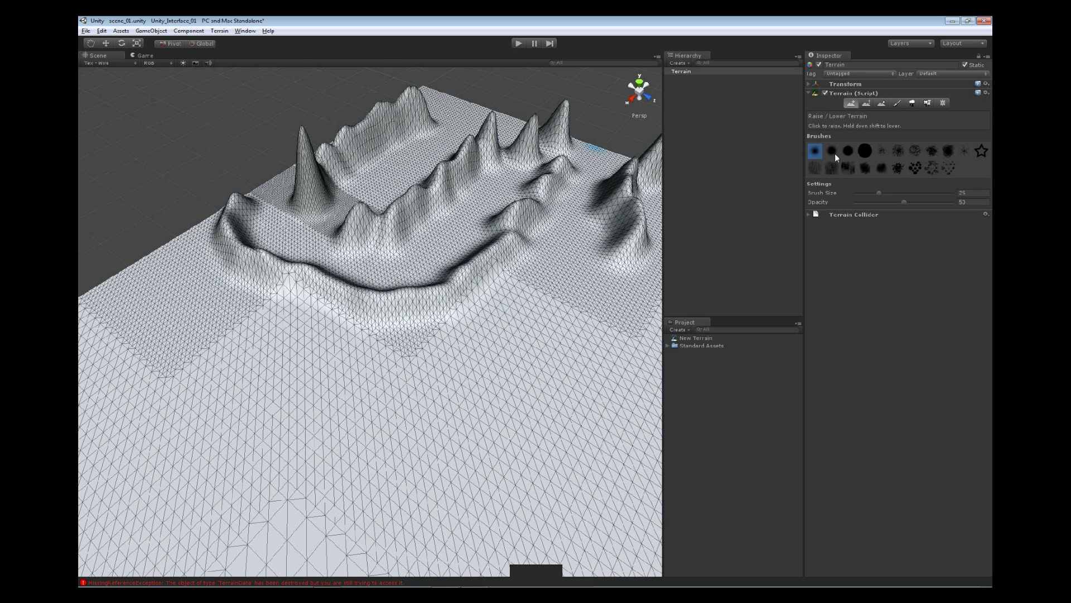
drag(544, 329, 569, 339)
Step: Raise a mound and a low disc with the solid round brush, plus a rough patch beside them with a splatter brush
click(864, 150)
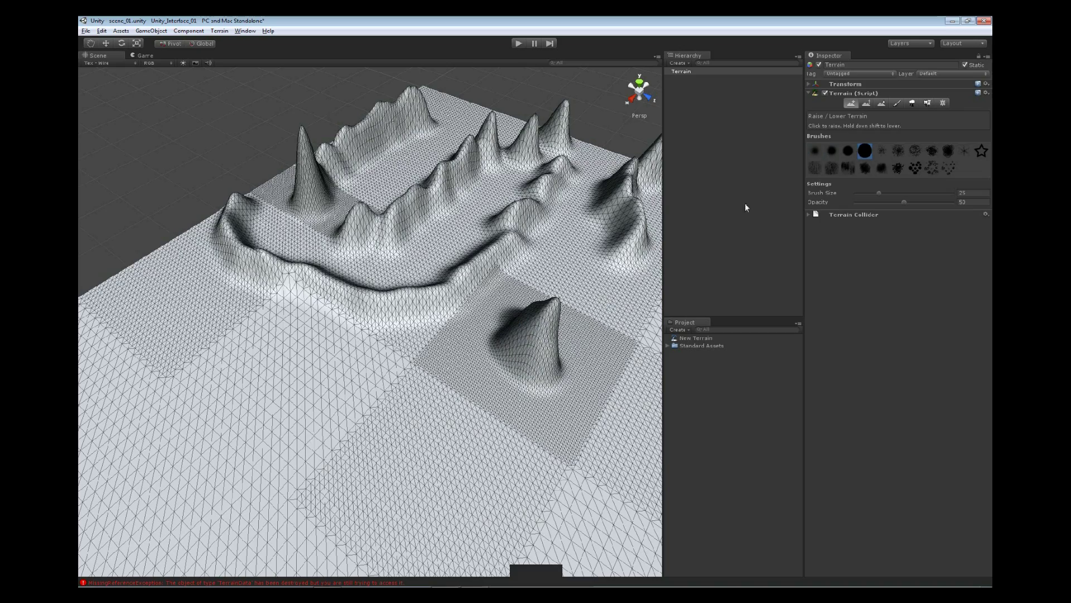
mouse_move(470, 324)
mouse_down()
mouse_move(402, 363)
mouse_move(412, 395)
mouse_move(537, 343)
mouse_move(459, 311)
mouse_move(442, 342)
mouse_up()
click(370, 351)
mouse_move(370, 351)
alt+mouse_down()
mouse_move(538, 371)
mouse_move(748, 173)
alt+mouse_up()
click(882, 150)
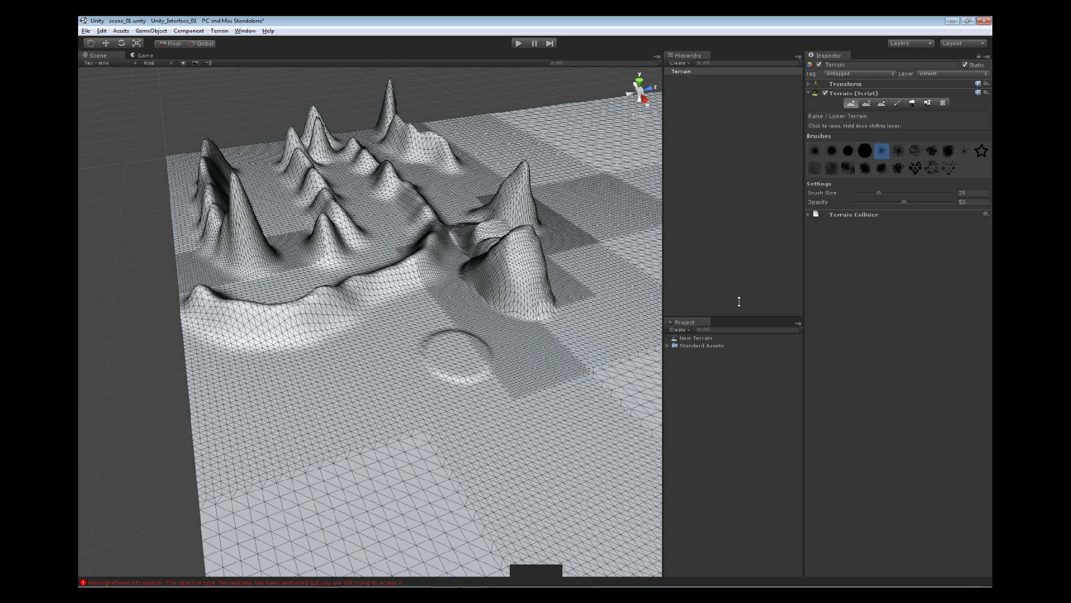
mouse_move(609, 399)
mouse_down()
mouse_move(561, 426)
mouse_move(510, 433)
mouse_move(567, 353)
mouse_move(536, 338)
mouse_move(524, 317)
mouse_up()
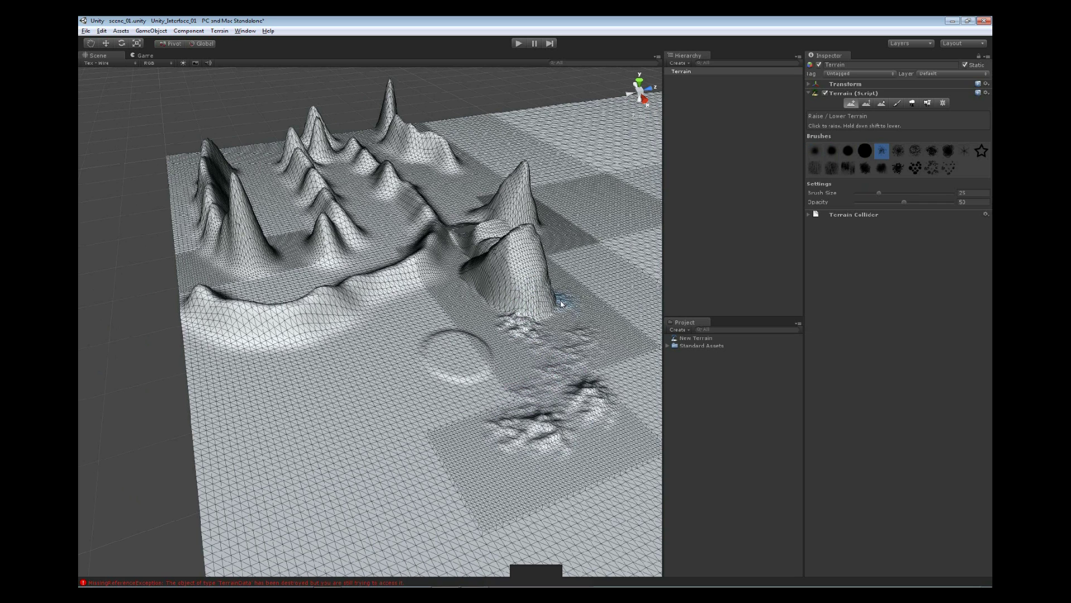
Step: Stamp three raised stars on the flat ground in front of the ridges with the star brush
click(981, 152)
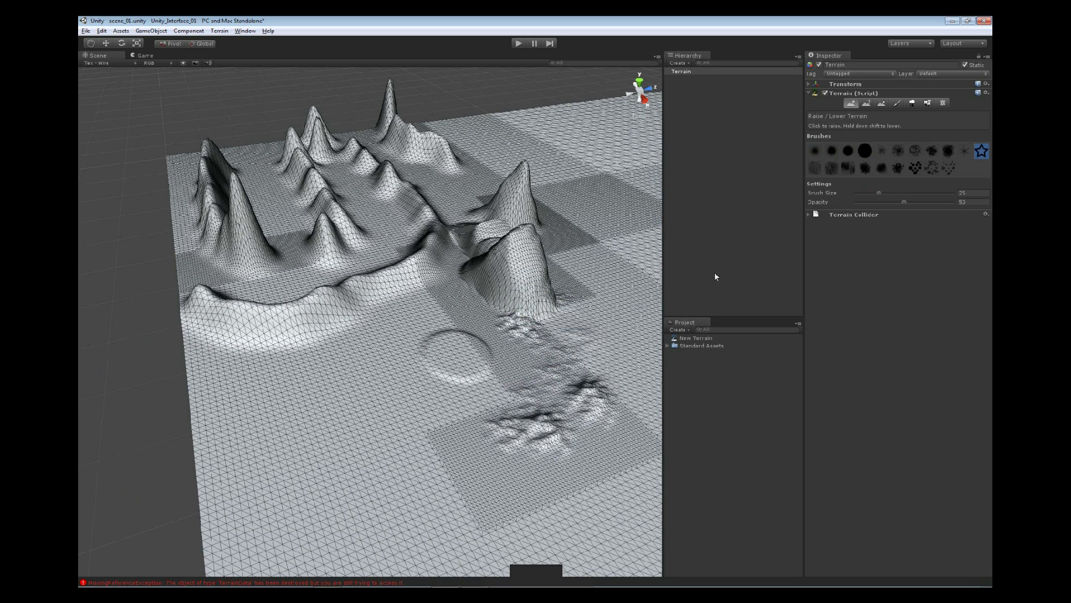
click(357, 403)
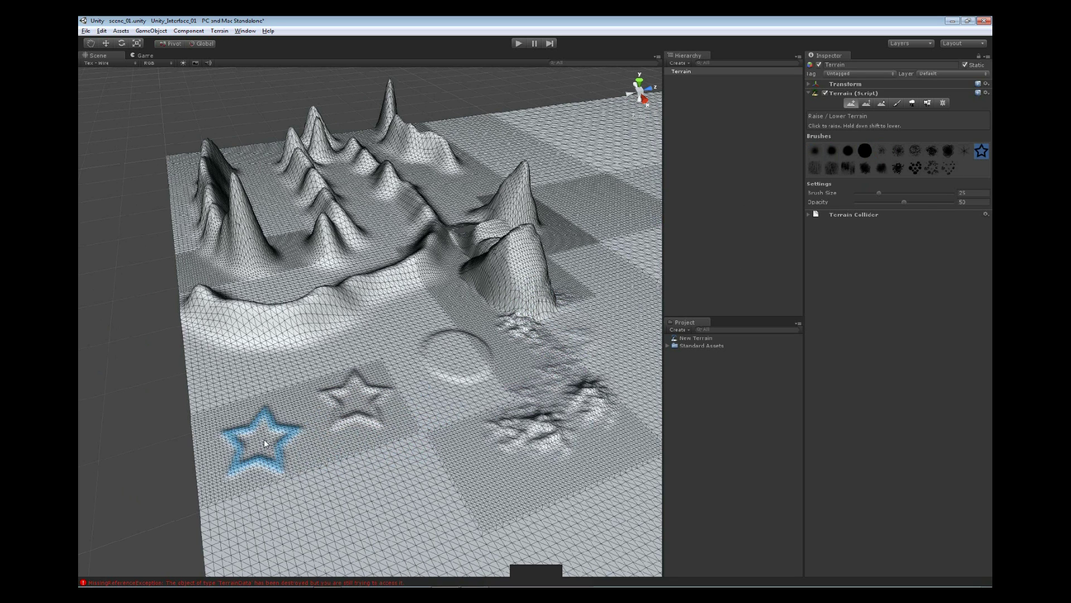
click(262, 440)
click(383, 478)
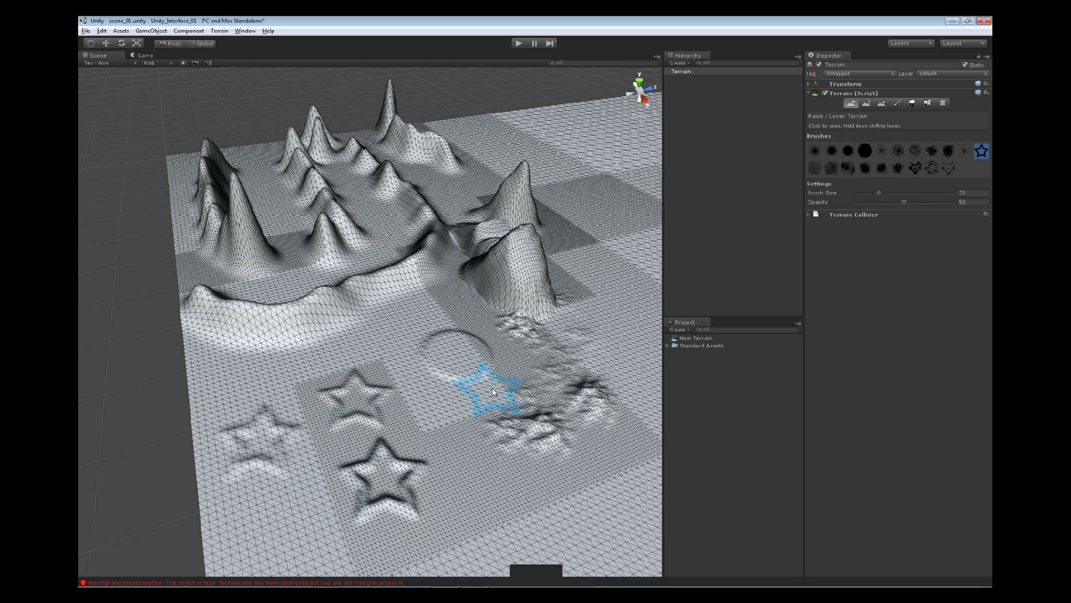
Step: Raise a broad field of bumps on the flat ground beside the stars using the scattered-spots brush
click(919, 166)
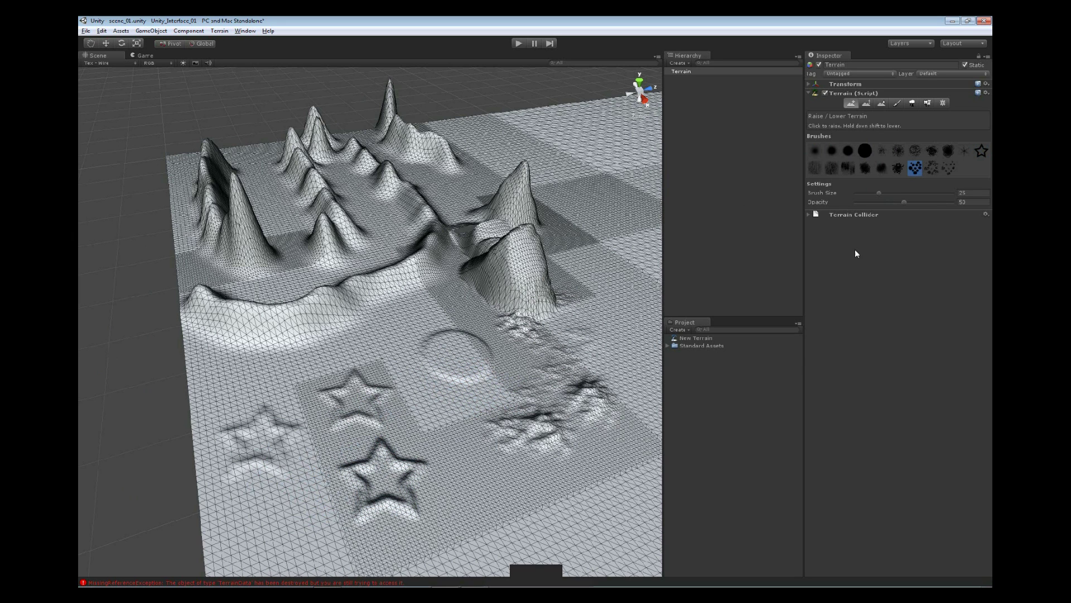
middle_drag(642, 363, 503, 287)
click(533, 249)
click(575, 307)
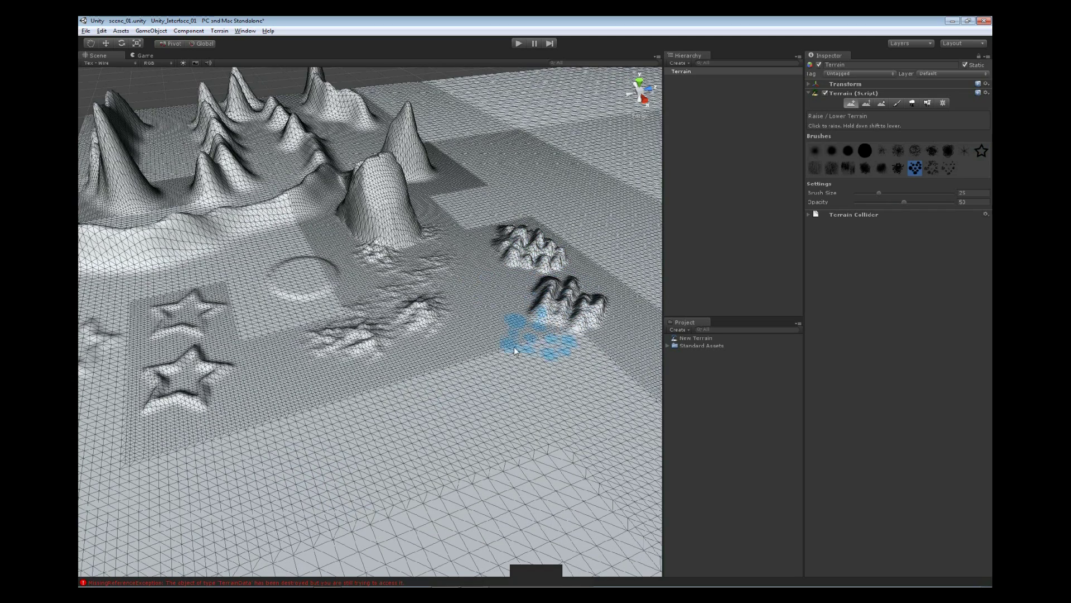
click(519, 356)
click(480, 416)
click(397, 441)
mouse_move(414, 370)
mouse_down()
mouse_move(479, 311)
mouse_move(531, 318)
mouse_move(551, 370)
mouse_move(514, 400)
mouse_move(468, 363)
mouse_move(459, 468)
mouse_move(581, 430)
mouse_move(598, 311)
mouse_move(560, 360)
mouse_up()
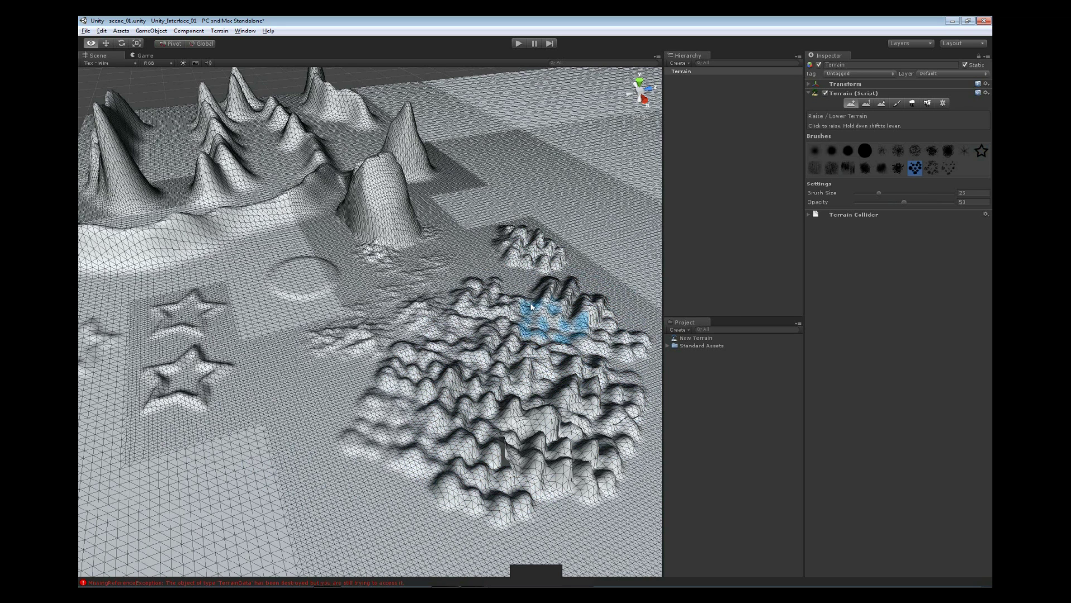
Step: Build jagged spires on and around the tall mound behind the bump field with the scattered-spots brush
alt+drag(554, 318, 454, 311)
scroll(422, 239, up, 5)
mouse_move(422, 239)
mouse_down()
mouse_move(470, 170)
mouse_move(513, 246)
mouse_move(377, 262)
mouse_move(326, 256)
mouse_move(465, 268)
mouse_move(378, 367)
mouse_move(405, 341)
mouse_move(504, 327)
mouse_move(322, 315)
mouse_move(407, 321)
mouse_move(343, 326)
mouse_move(430, 322)
mouse_move(366, 338)
mouse_up()
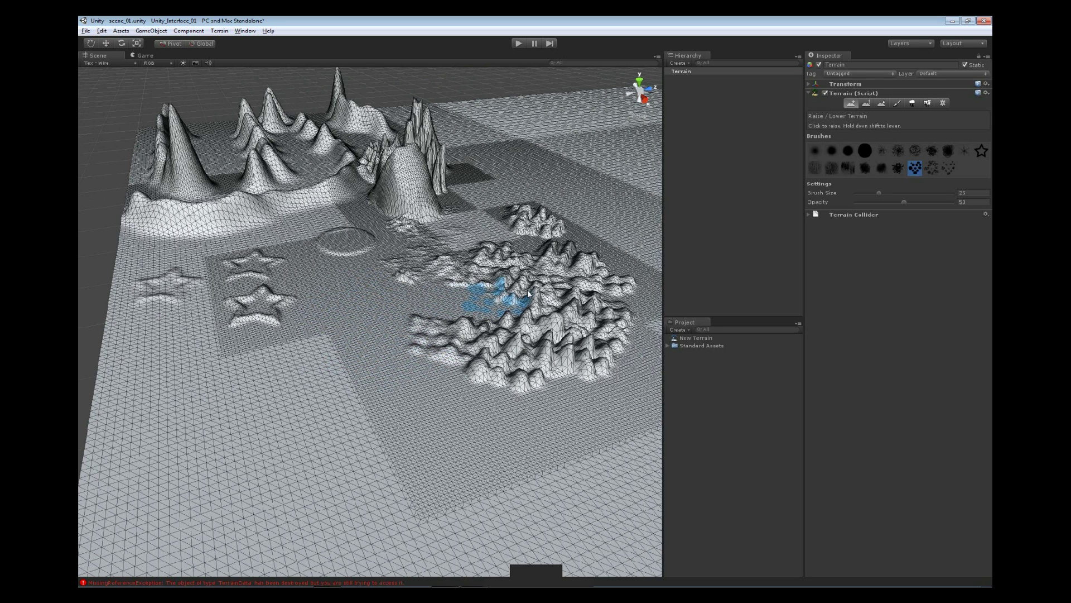
Step: Lower parts of the bump field, the disc and the front ridge with the scattered-spots brush
mouse_move(569, 328)
shift+mouse_down()
mouse_move(542, 374)
mouse_move(516, 340)
mouse_move(522, 308)
mouse_move(428, 239)
mouse_move(401, 177)
mouse_move(418, 191)
mouse_move(372, 178)
mouse_move(266, 195)
mouse_move(264, 212)
mouse_move(231, 202)
mouse_move(190, 219)
mouse_move(204, 210)
mouse_move(254, 219)
mouse_move(320, 198)
mouse_move(317, 184)
mouse_move(349, 186)
mouse_move(360, 165)
mouse_move(339, 176)
mouse_move(360, 252)
shift+mouse_up()
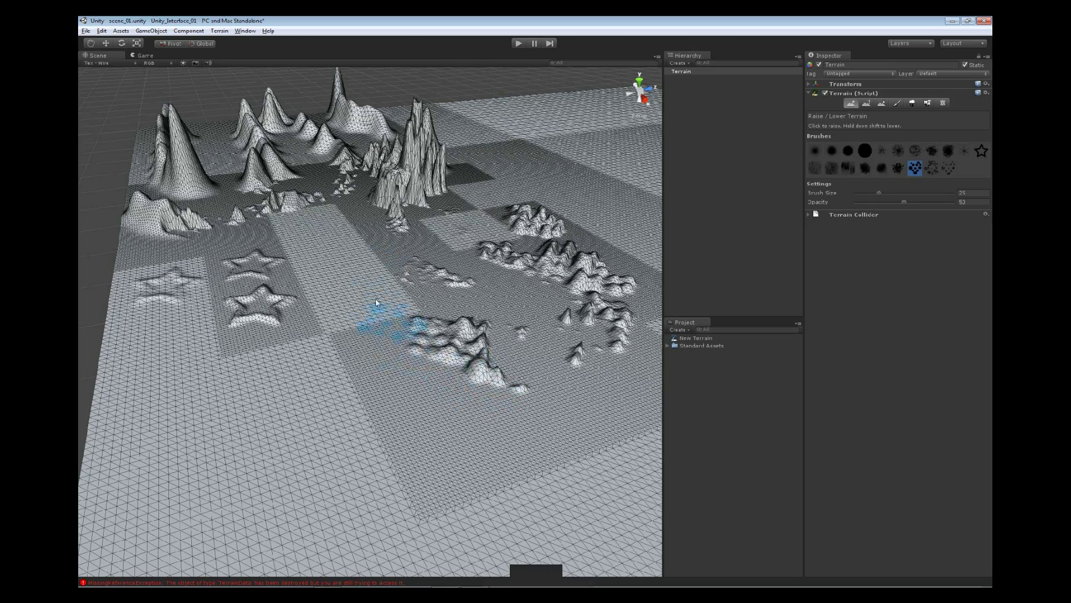
mouse_move(383, 319)
alt+mouse_down()
mouse_move(473, 313)
mouse_move(442, 349)
mouse_move(512, 296)
mouse_move(378, 299)
mouse_move(427, 289)
alt+mouse_up()
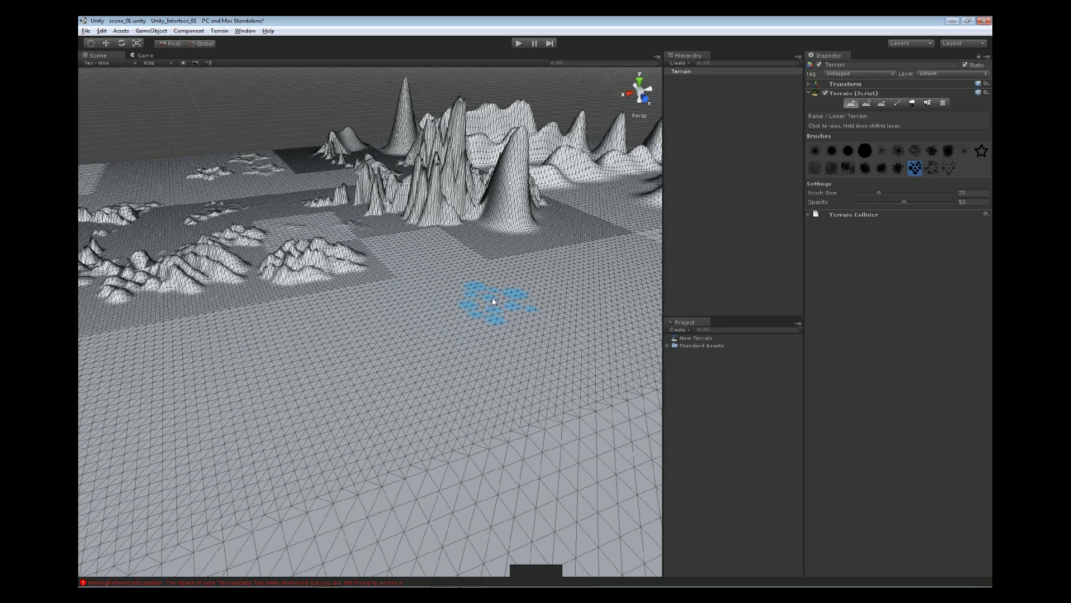
mouse_move(491, 287)
alt+mouse_down()
mouse_move(427, 273)
mouse_move(462, 263)
mouse_move(491, 288)
alt+mouse_up()
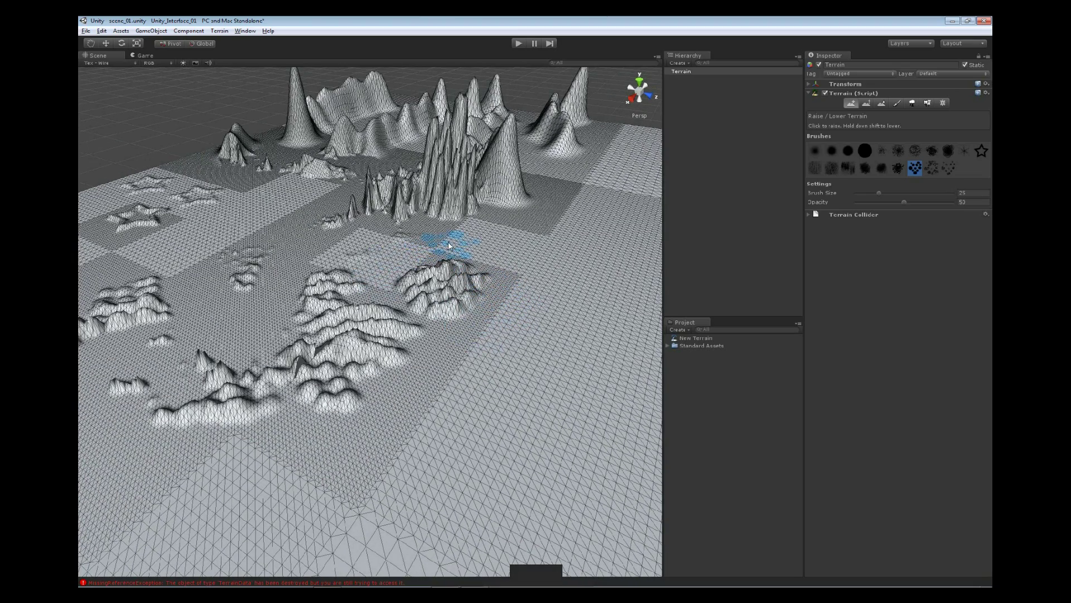
Step: Flatten the terrain's whole heightmap to a height of 100
click(220, 32)
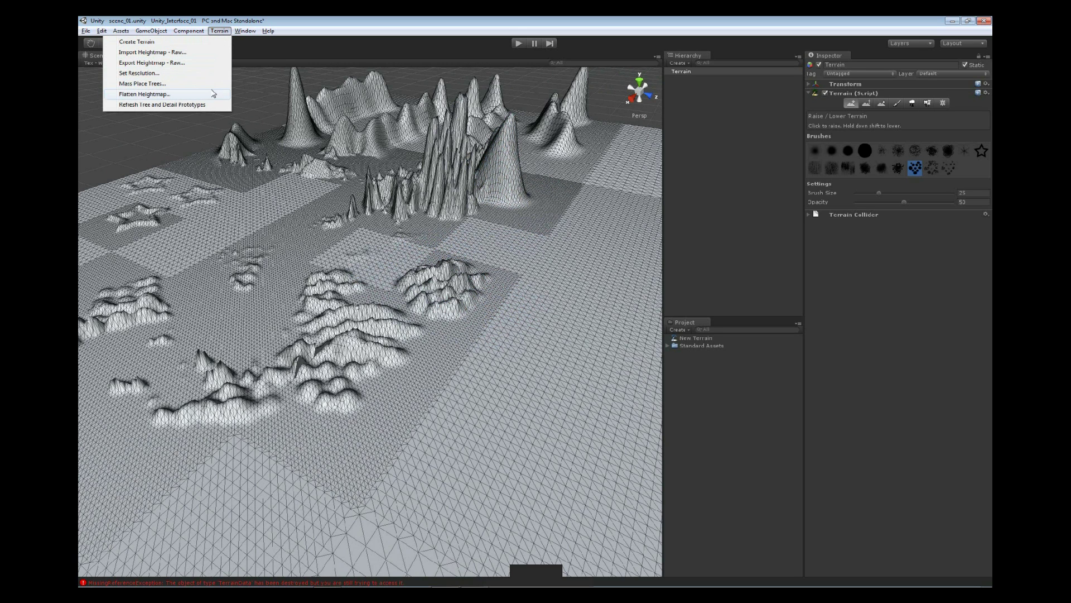
click(144, 95)
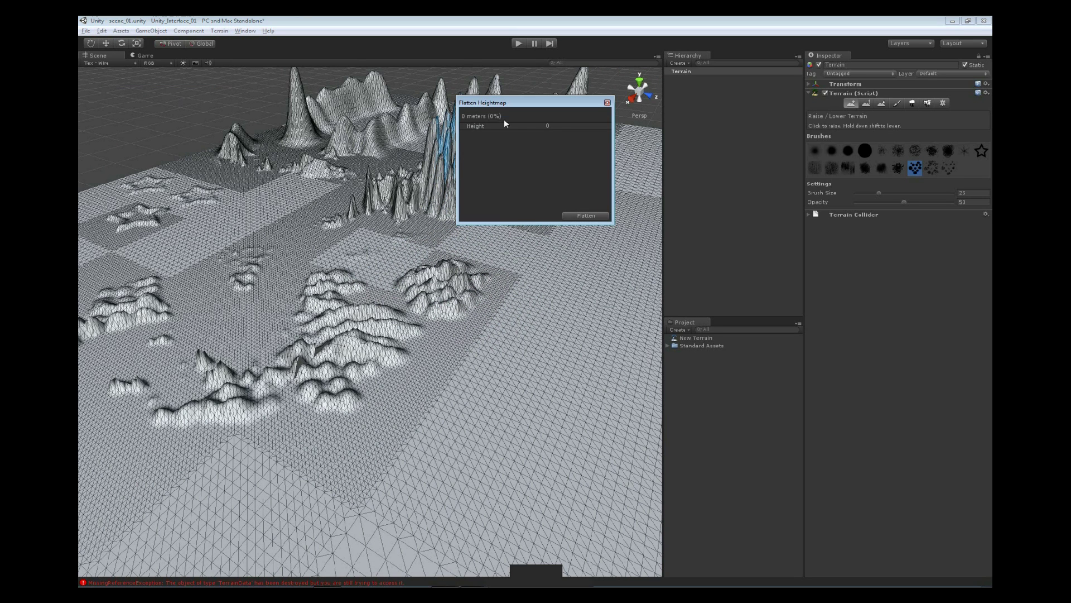
click(553, 125)
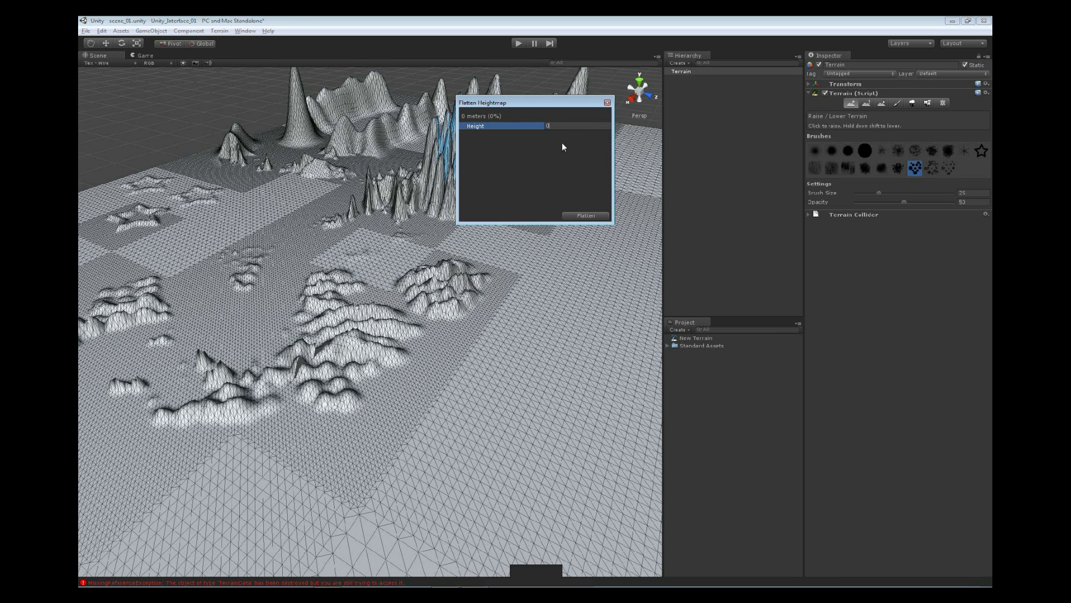
text(100)
click(583, 215)
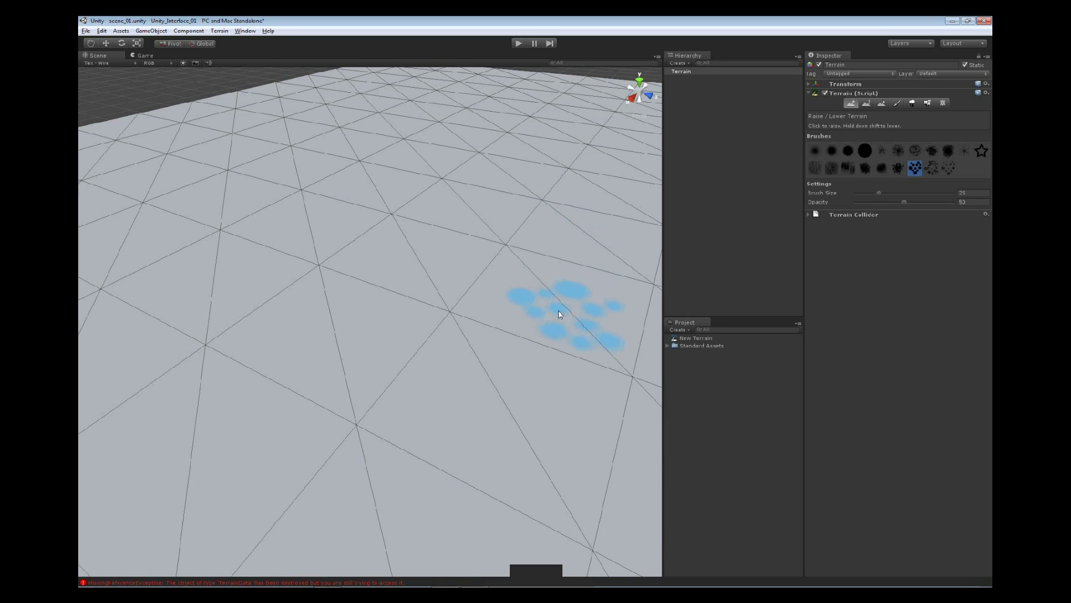
Step: Raise a rugged mountain range with a side branch on the flattened terrain using the scattered-spots brush
scroll(357, 307, down, 5)
alt+drag(381, 265, 384, 287)
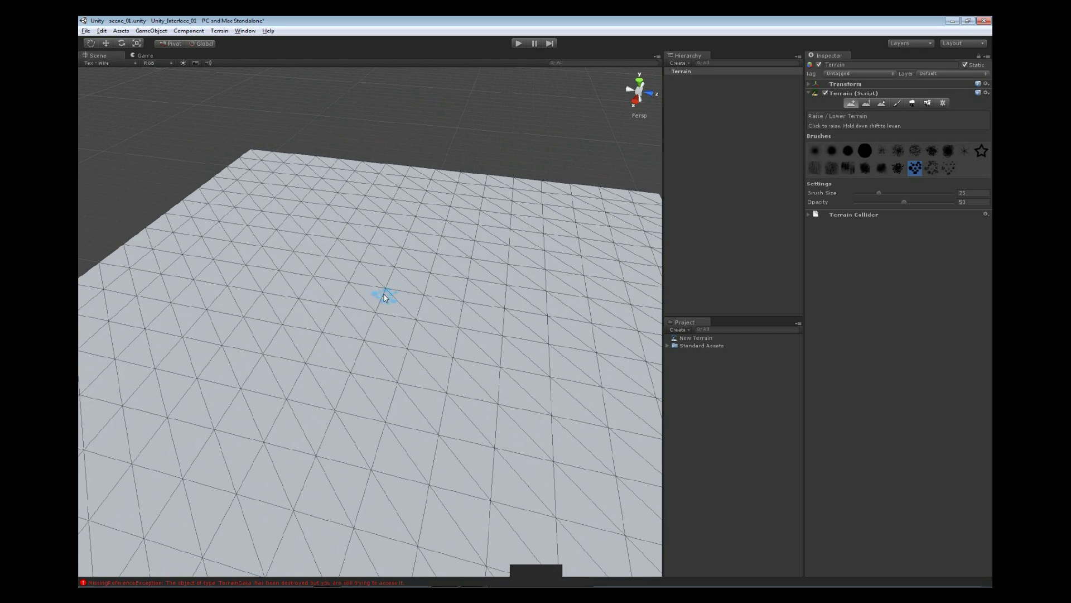
mouse_move(342, 249)
mouse_down()
mouse_move(357, 298)
mouse_move(348, 252)
mouse_move(325, 240)
mouse_move(306, 243)
mouse_move(312, 254)
mouse_move(302, 248)
mouse_move(329, 262)
mouse_move(328, 297)
mouse_move(363, 315)
mouse_move(373, 299)
mouse_move(366, 251)
mouse_move(314, 228)
mouse_up()
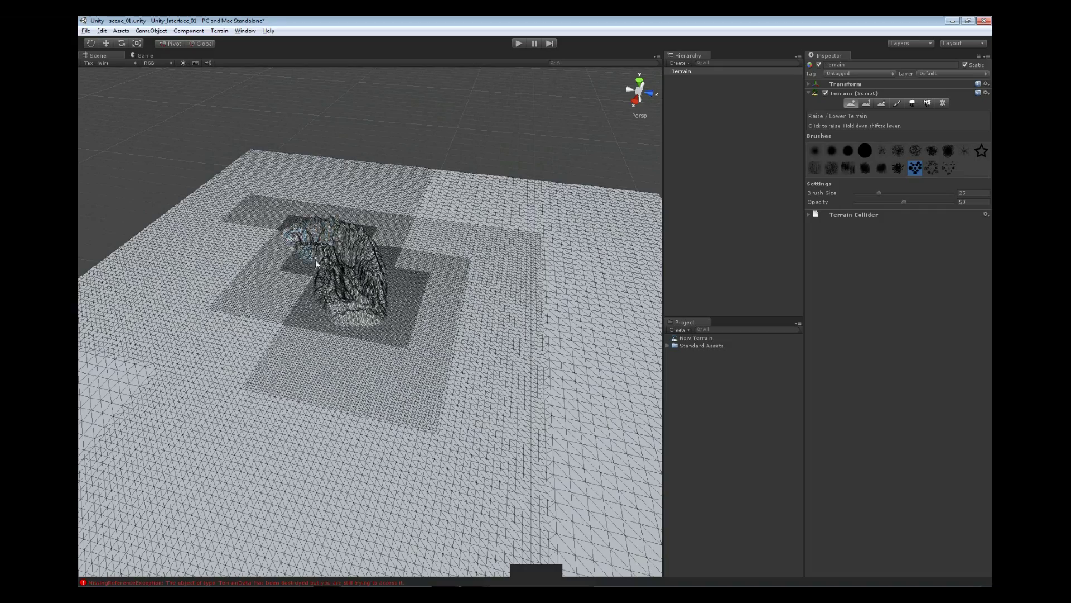
scroll(316, 259, up, 10)
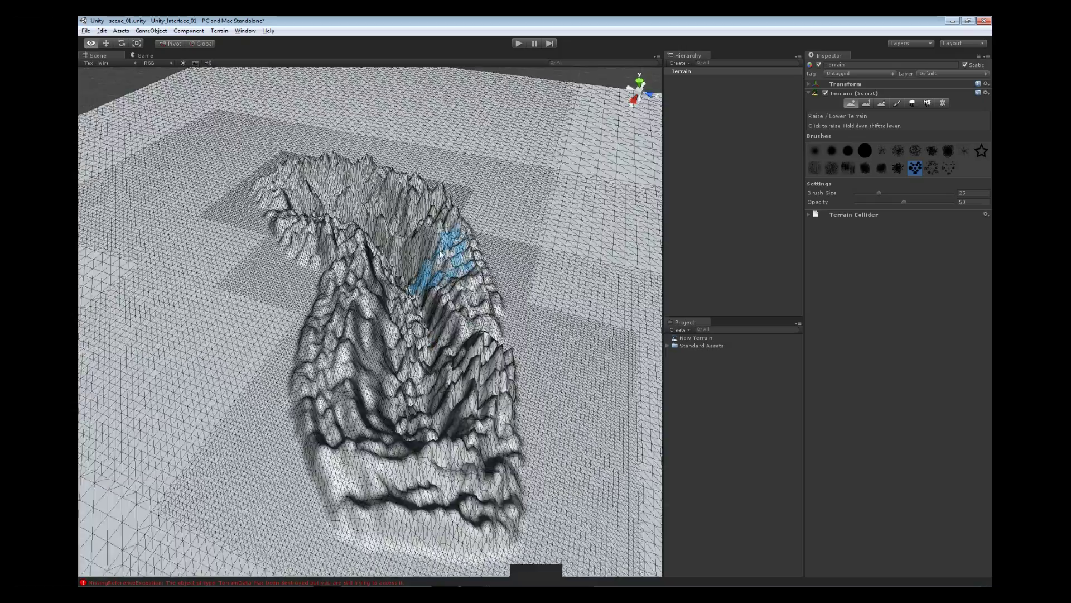
mouse_move(441, 254)
alt+mouse_down()
mouse_move(387, 277)
mouse_move(397, 234)
alt+mouse_up()
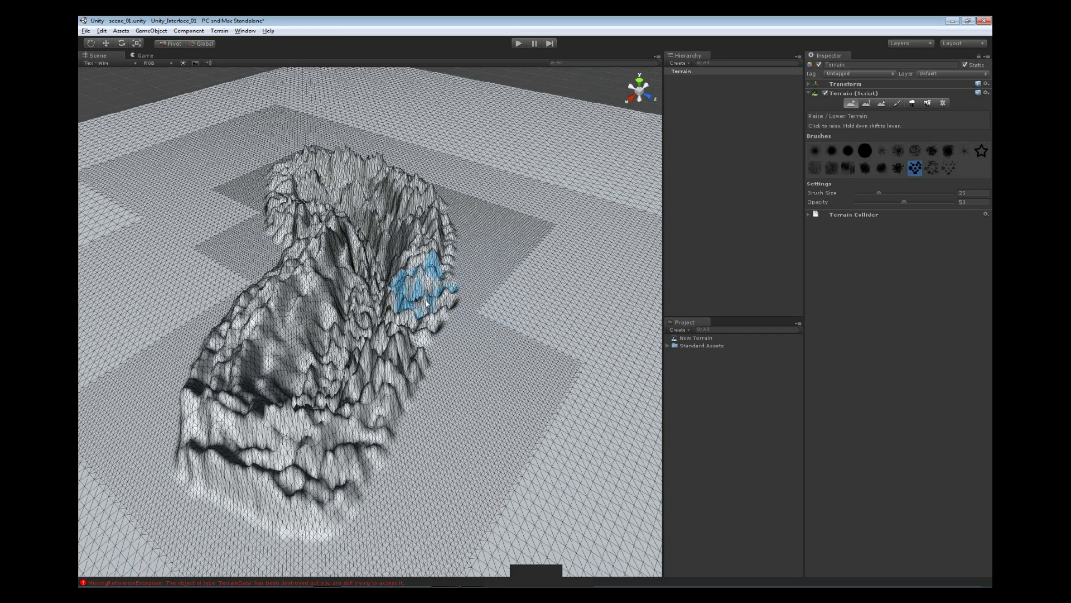
mouse_move(427, 304)
mouse_down()
mouse_move(502, 323)
mouse_move(432, 320)
mouse_move(520, 343)
mouse_move(548, 326)
mouse_move(488, 293)
mouse_move(492, 274)
mouse_move(568, 307)
mouse_move(534, 336)
mouse_move(429, 327)
mouse_move(468, 347)
mouse_up()
Step: Carve the ground down along the mountain's side branch and foot by lowering the terrain with the dense round brush
click(847, 151)
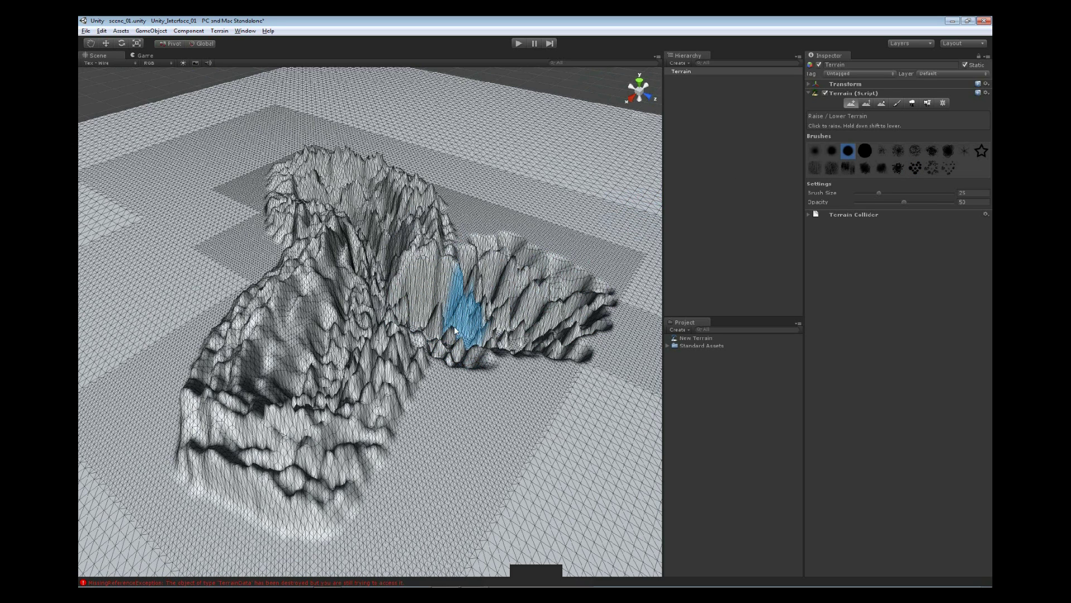
mouse_move(466, 306)
shift+mouse_down()
mouse_move(419, 287)
mouse_move(523, 326)
shift+mouse_up()
mouse_move(418, 303)
shift+mouse_down()
mouse_move(367, 307)
mouse_move(325, 397)
mouse_move(304, 404)
mouse_move(315, 441)
mouse_move(368, 308)
mouse_move(355, 225)
mouse_move(310, 310)
mouse_move(259, 250)
mouse_move(193, 333)
mouse_move(198, 440)
mouse_move(226, 313)
mouse_move(412, 306)
mouse_move(334, 283)
mouse_move(191, 291)
mouse_move(338, 316)
mouse_move(164, 307)
mouse_move(232, 307)
mouse_move(212, 317)
mouse_move(223, 323)
mouse_move(258, 310)
mouse_move(257, 329)
shift+mouse_up()
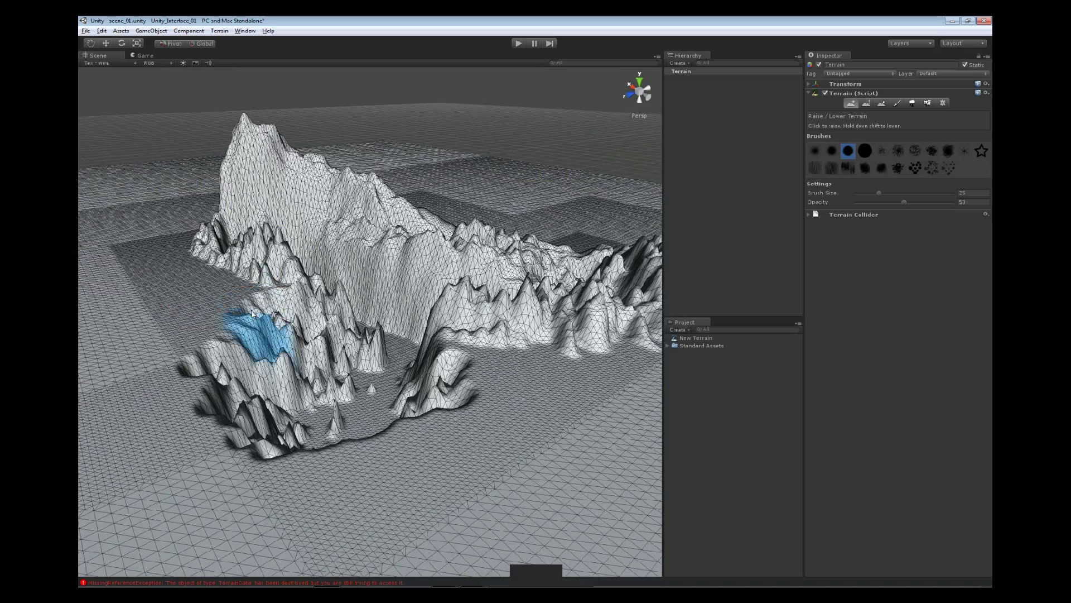
Step: Sample a height of about 110 at the foot of the tall peak and paint a flat plateau there with Paint Height
click(866, 103)
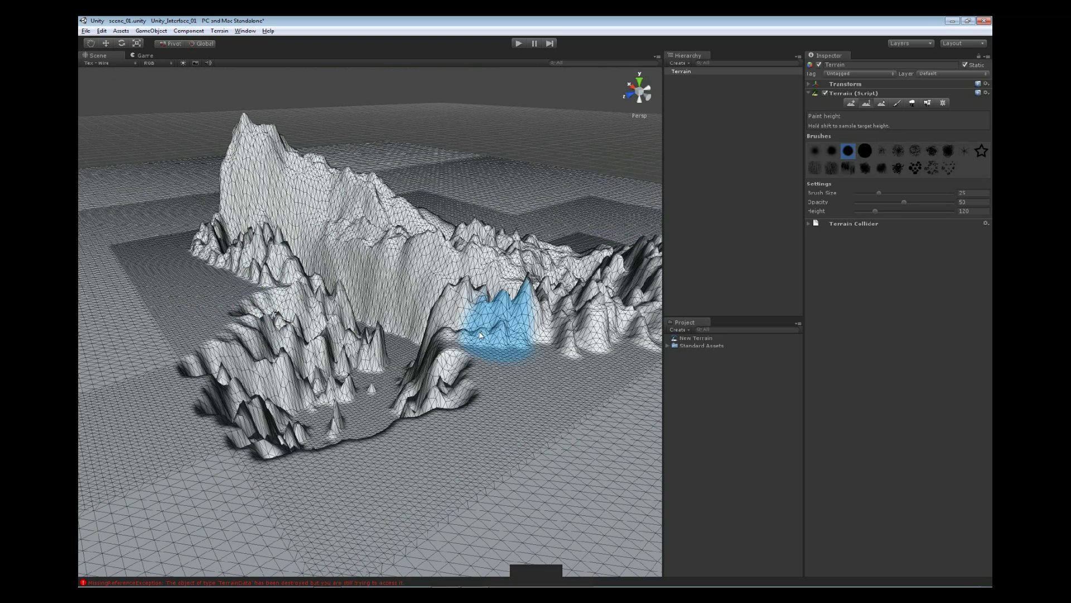
mouse_move(461, 333)
alt+mouse_down()
mouse_move(470, 283)
mouse_move(425, 276)
mouse_move(574, 302)
mouse_move(490, 323)
mouse_move(343, 296)
alt+mouse_up()
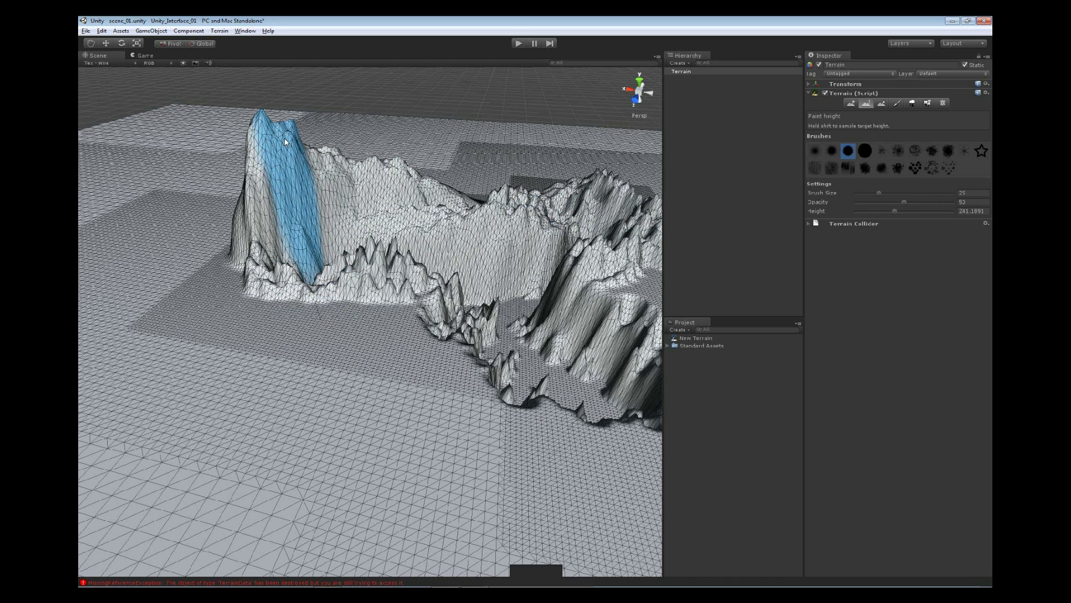
shift+click(269, 145)
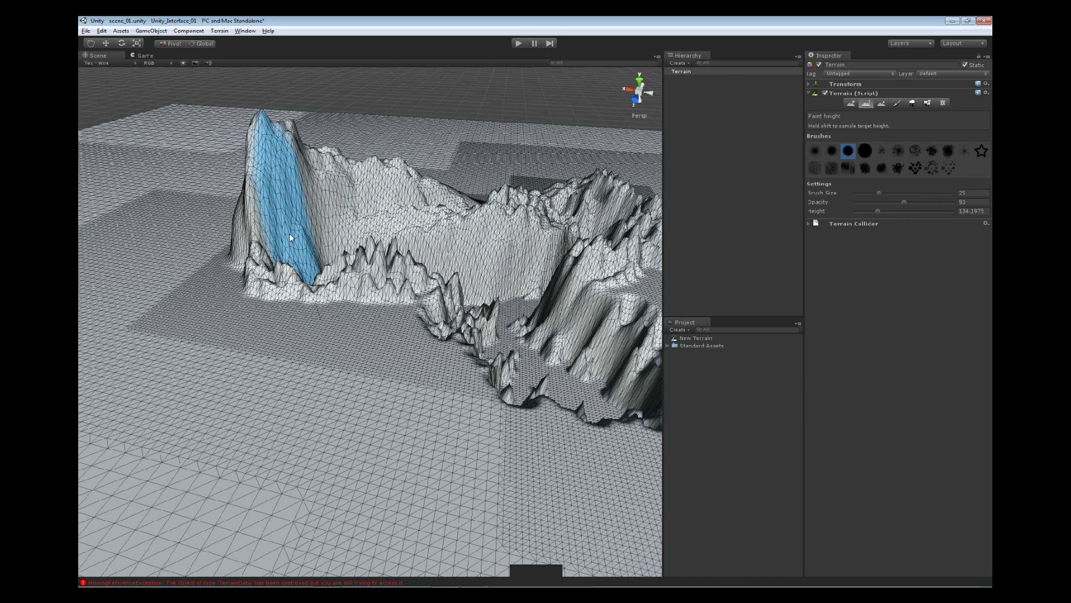
shift+click(270, 287)
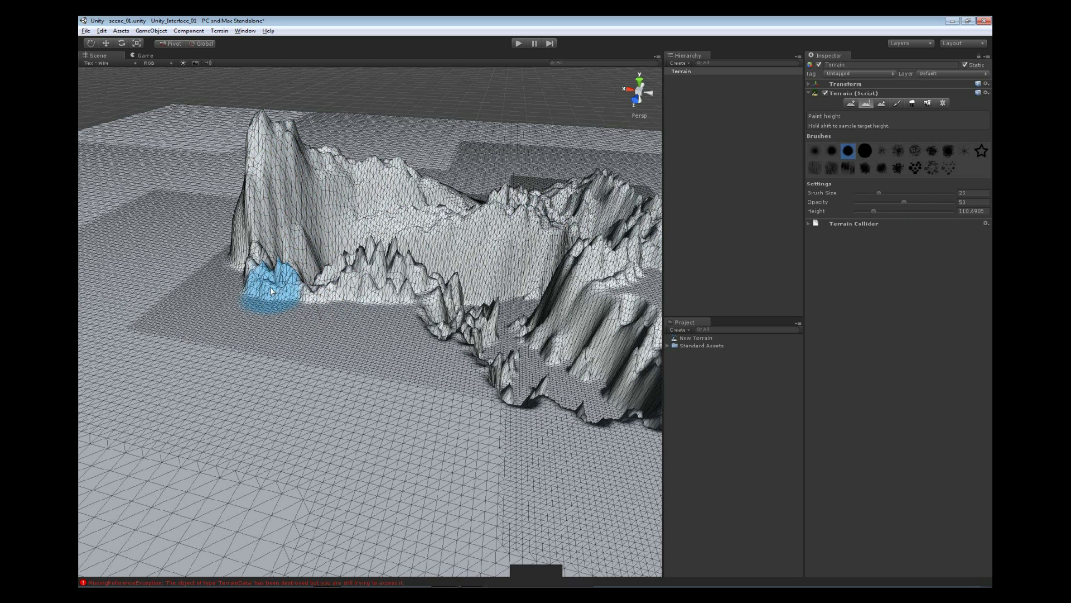
mouse_move(270, 287)
mouse_down()
mouse_move(258, 315)
mouse_move(273, 315)
mouse_move(251, 300)
mouse_move(332, 315)
mouse_move(292, 338)
mouse_move(253, 329)
mouse_move(237, 339)
mouse_move(246, 364)
mouse_move(285, 385)
mouse_move(335, 346)
mouse_move(336, 387)
mouse_move(318, 409)
mouse_move(235, 411)
mouse_move(218, 394)
mouse_move(213, 342)
mouse_move(240, 295)
mouse_move(275, 296)
mouse_up()
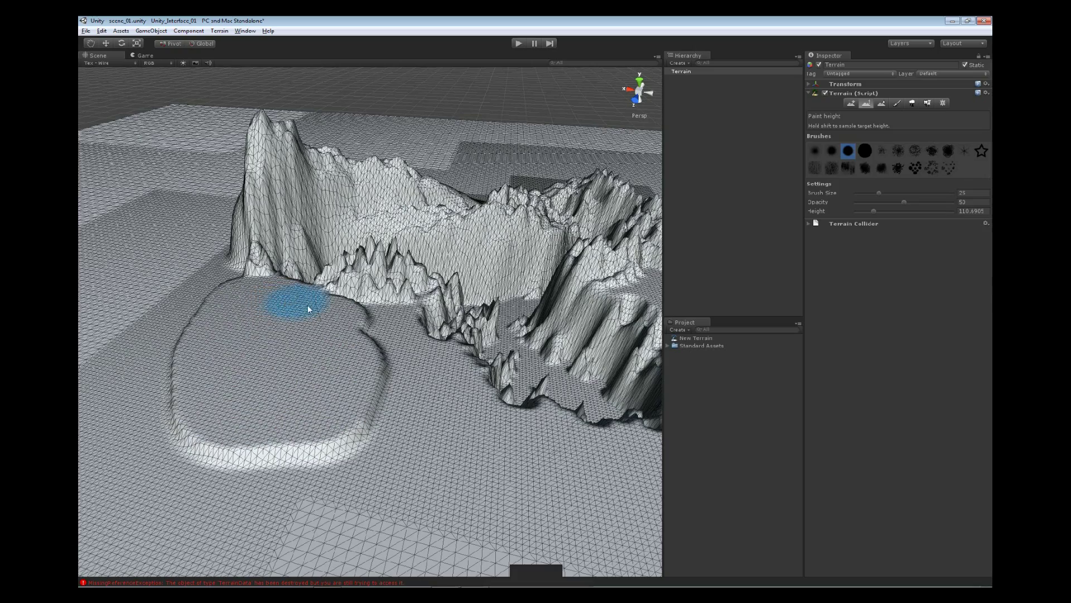
Step: Smooth the jagged spikes along the mountain's side branch with the Smooth Height brush
mouse_move(306, 419)
alt+mouse_down()
mouse_move(383, 364)
mouse_move(278, 347)
mouse_move(378, 359)
mouse_move(276, 349)
mouse_move(343, 356)
mouse_move(363, 341)
alt+mouse_up()
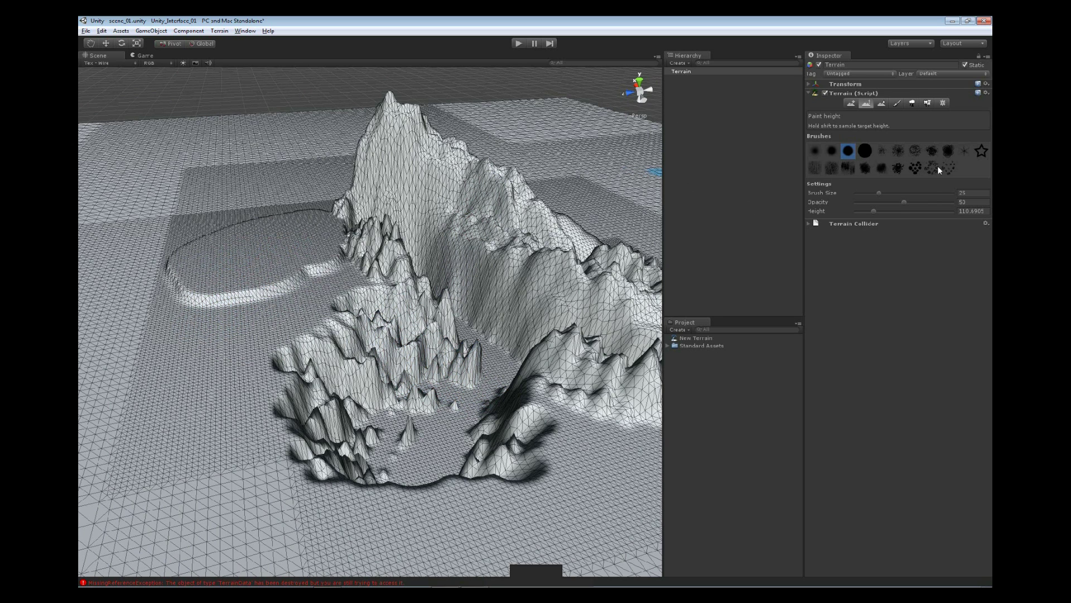
click(881, 103)
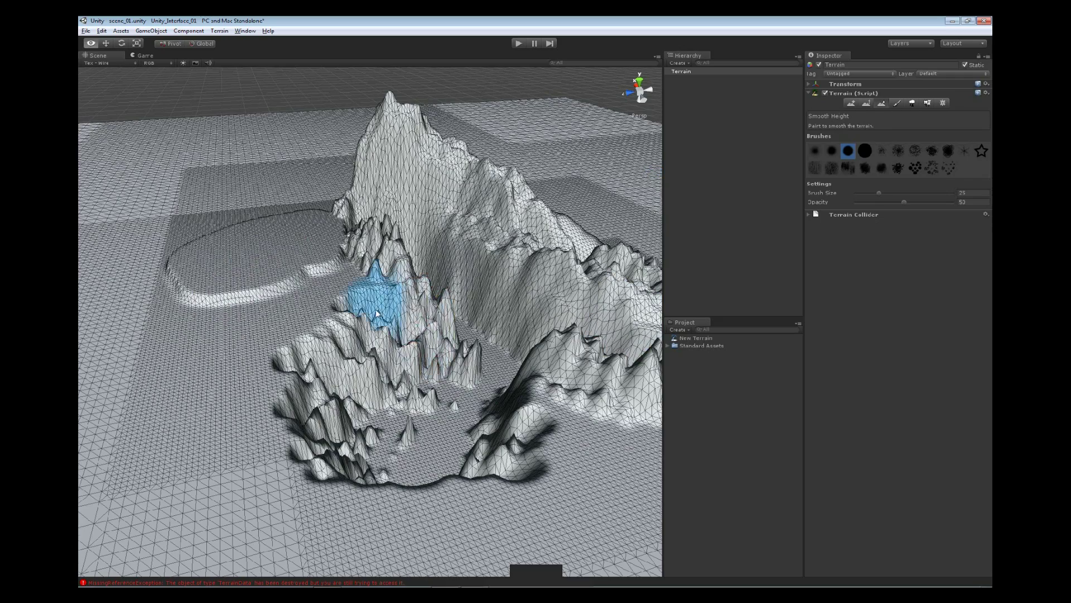
alt+drag(376, 310, 397, 352)
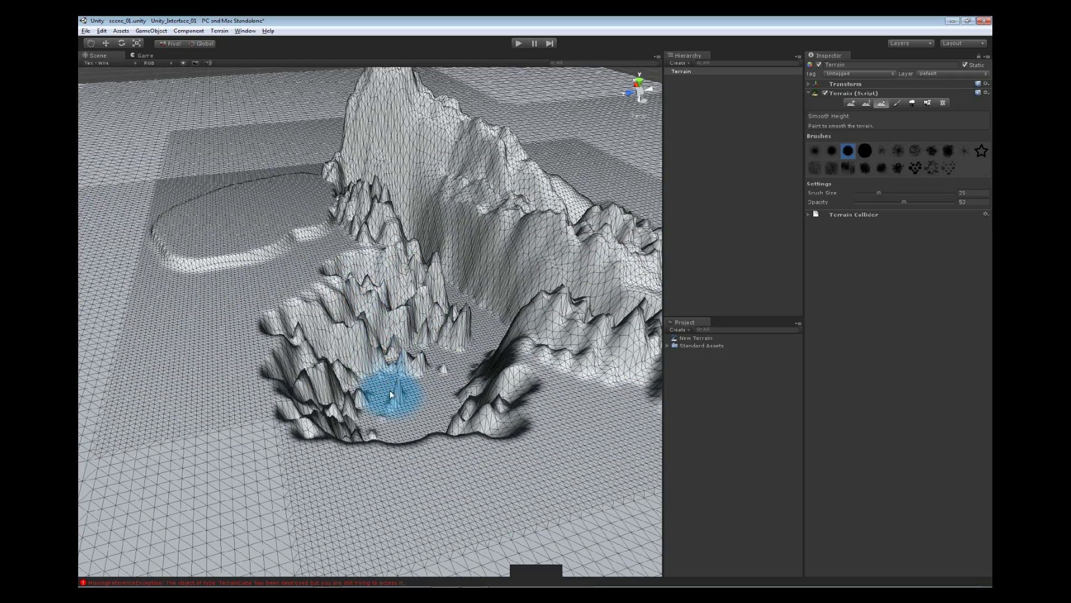
mouse_move(387, 400)
mouse_down()
mouse_move(347, 419)
mouse_move(328, 401)
mouse_move(349, 386)
mouse_move(320, 357)
mouse_move(357, 378)
mouse_move(428, 358)
mouse_move(459, 329)
mouse_move(442, 280)
mouse_move(401, 298)
mouse_move(366, 288)
mouse_move(401, 270)
mouse_move(385, 200)
mouse_move(357, 191)
mouse_move(465, 412)
mouse_move(508, 423)
mouse_move(468, 418)
mouse_move(520, 365)
mouse_move(535, 327)
mouse_move(606, 331)
mouse_move(576, 366)
mouse_move(525, 371)
mouse_move(433, 349)
mouse_move(403, 366)
mouse_move(432, 391)
mouse_move(451, 388)
mouse_move(419, 346)
mouse_move(500, 420)
mouse_move(532, 423)
mouse_move(535, 454)
mouse_move(493, 430)
mouse_move(462, 470)
mouse_move(519, 493)
mouse_move(565, 461)
mouse_move(486, 286)
mouse_move(418, 226)
mouse_move(427, 268)
mouse_move(471, 288)
mouse_move(386, 370)
mouse_move(431, 347)
mouse_move(411, 342)
mouse_move(366, 380)
mouse_move(327, 368)
mouse_move(404, 378)
mouse_move(295, 354)
mouse_move(229, 375)
mouse_move(388, 432)
mouse_move(333, 435)
mouse_move(393, 430)
mouse_up()
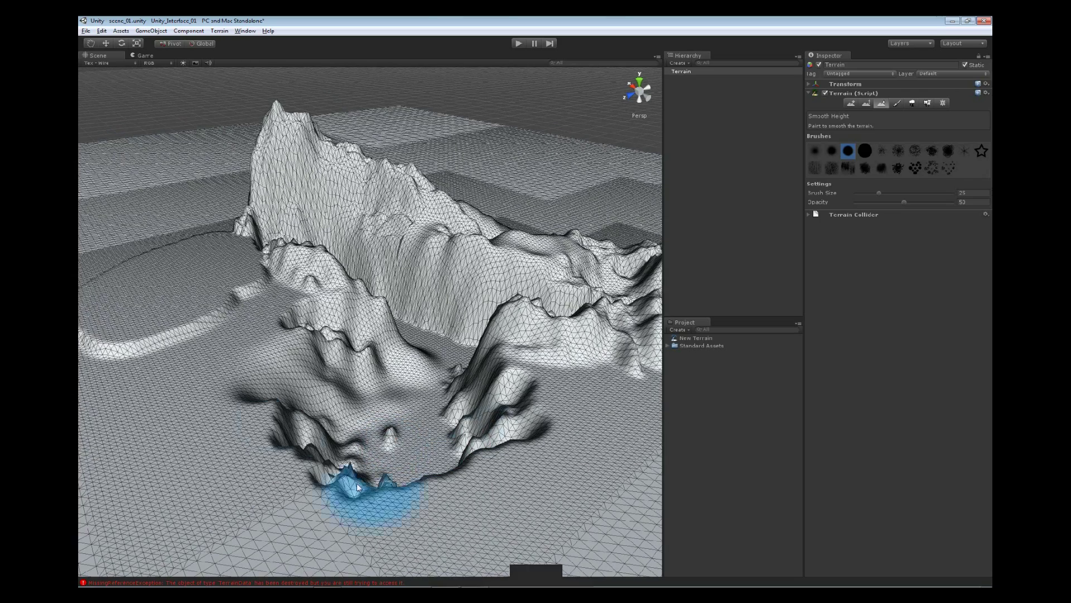
Step: Set the smoothing brush to size 37 and opacity 100, and smooth the remaining rough ridges and spur around the side branch
mouse_move(411, 243)
alt+mouse_down()
mouse_move(584, 285)
mouse_move(376, 264)
mouse_move(452, 287)
mouse_move(438, 287)
alt+mouse_up()
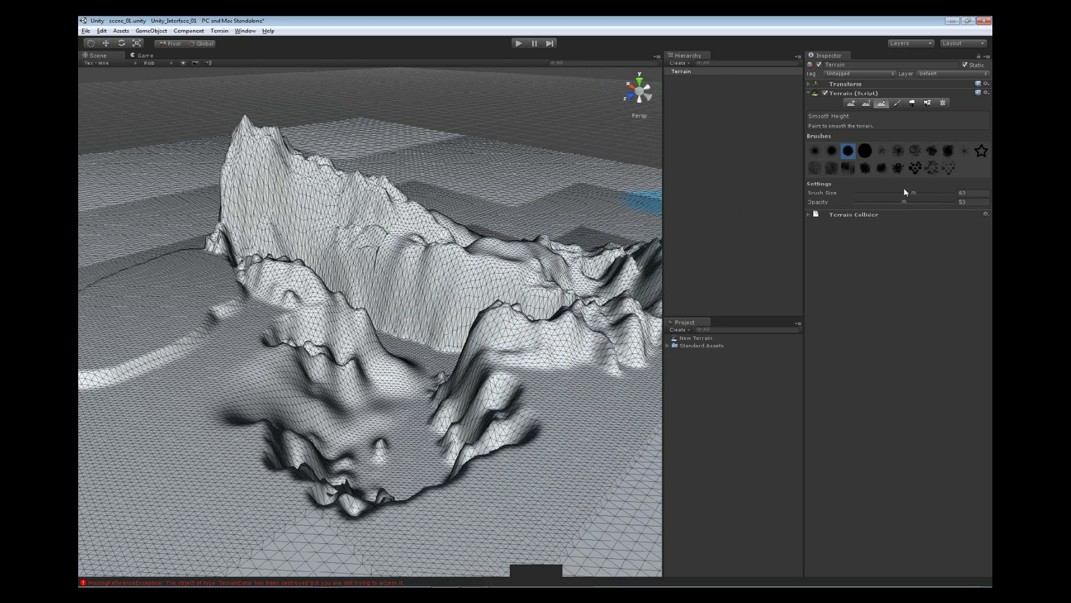
drag(893, 194, 890, 194)
drag(953, 203, 955, 202)
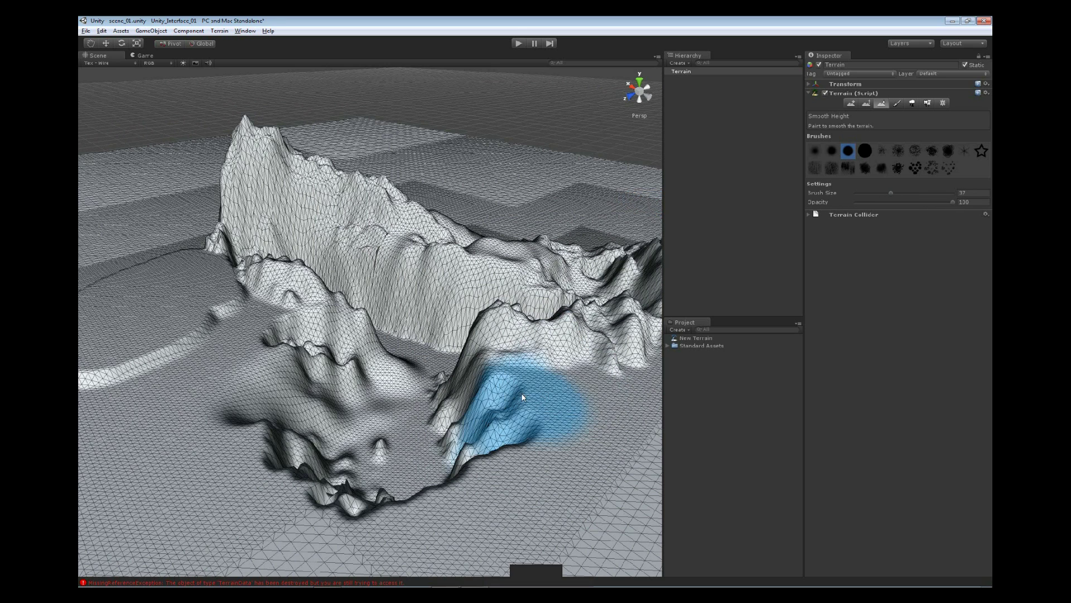
middle_drag(502, 407, 420, 351)
mouse_move(428, 355)
mouse_down()
mouse_move(455, 361)
mouse_move(507, 337)
mouse_move(532, 357)
mouse_up()
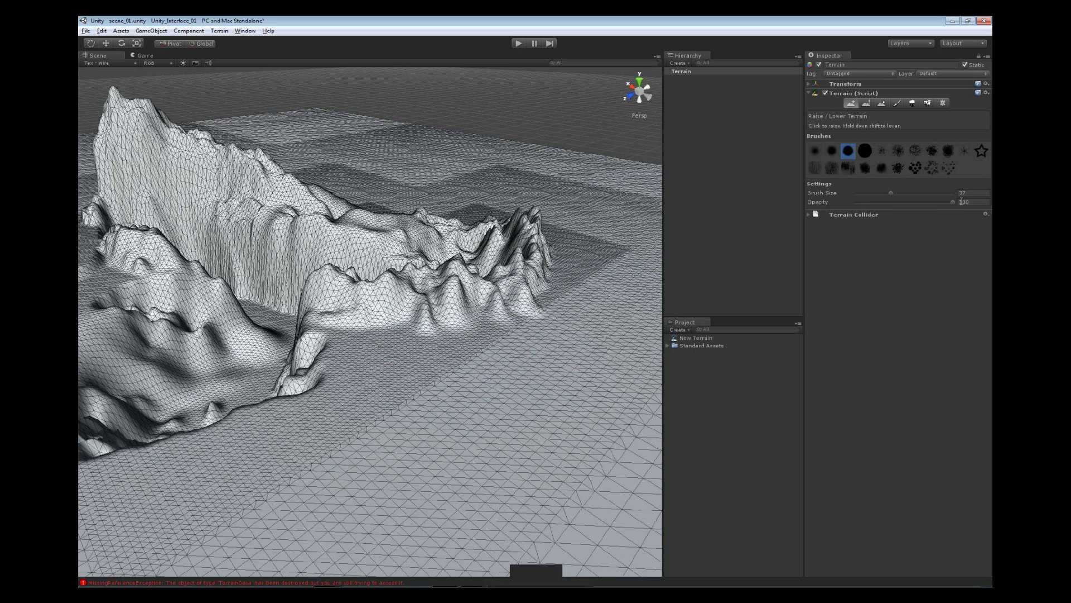
Step: Raise a low mound at opacity 5 on the flat ground beside the mountain, and a taller hill near it at opacity about 40
mouse_move(470, 375)
mouse_down()
mouse_move(439, 360)
mouse_move(474, 374)
mouse_up()
mouse_move(474, 374)
middle_down()
mouse_move(490, 363)
mouse_move(490, 320)
mouse_move(469, 316)
middle_up()
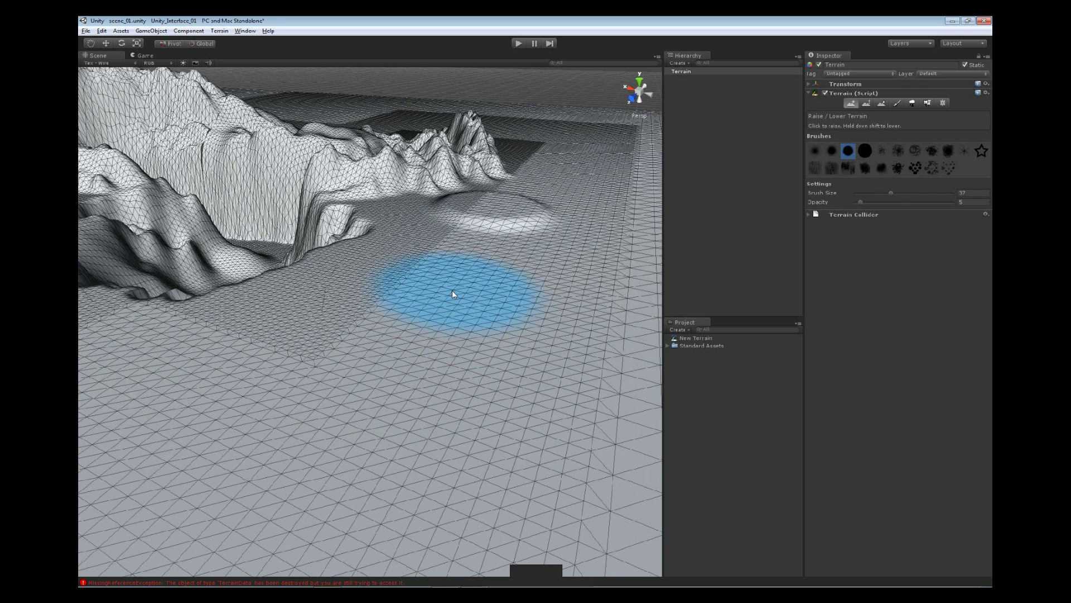
mouse_move(597, 299)
middle_down()
mouse_move(513, 267)
mouse_move(370, 354)
middle_up()
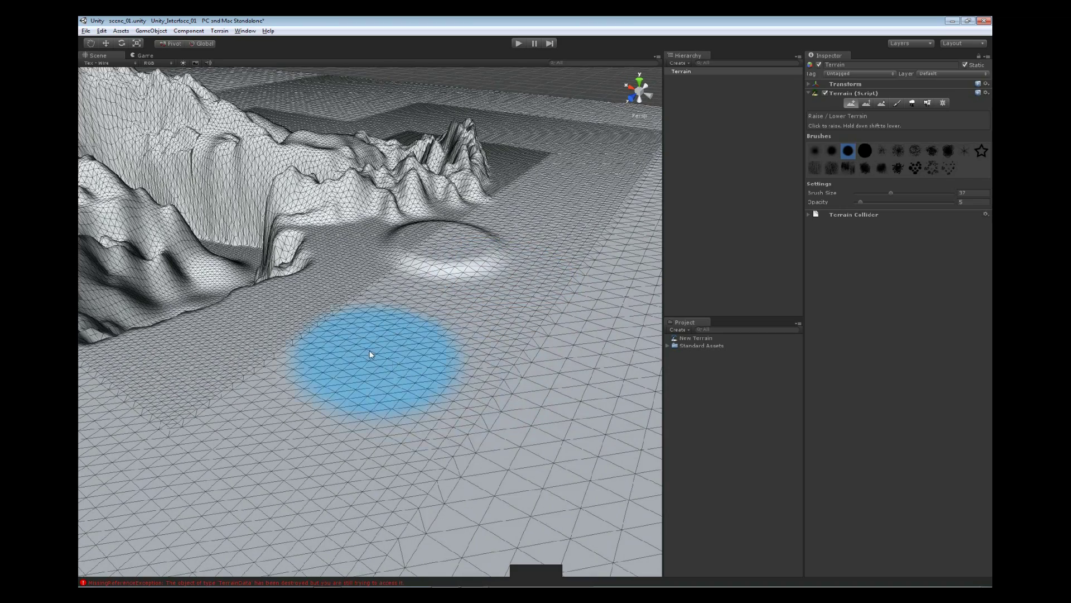
mouse_move(503, 359)
alt+mouse_down()
mouse_move(522, 345)
mouse_move(512, 337)
mouse_move(513, 354)
mouse_move(410, 346)
mouse_move(450, 298)
mouse_move(525, 285)
mouse_move(564, 321)
mouse_move(363, 306)
mouse_move(426, 332)
mouse_move(788, 235)
alt+mouse_up()
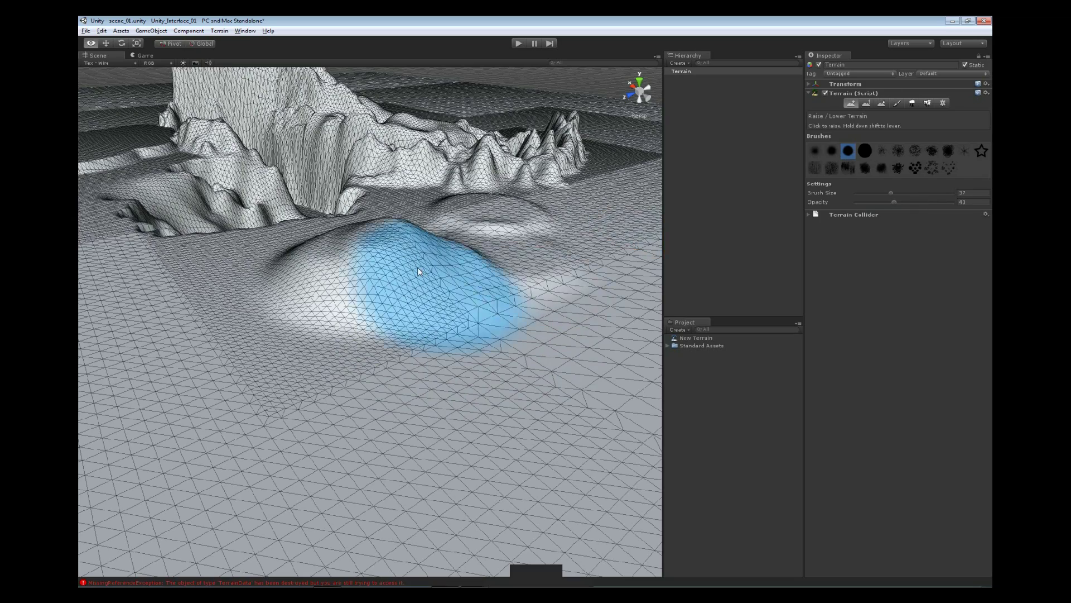
mouse_move(418, 267)
alt+mouse_down()
mouse_move(403, 222)
mouse_move(413, 310)
mouse_move(371, 244)
mouse_move(384, 222)
mouse_move(379, 285)
mouse_move(311, 251)
mouse_move(334, 299)
mouse_move(394, 287)
mouse_move(525, 294)
mouse_move(293, 262)
mouse_move(193, 302)
mouse_move(278, 316)
alt+mouse_up()
mouse_move(399, 277)
alt+mouse_down()
mouse_move(359, 370)
mouse_move(307, 378)
mouse_move(203, 286)
mouse_move(437, 289)
mouse_move(330, 264)
mouse_move(491, 246)
mouse_move(283, 263)
mouse_move(480, 254)
mouse_move(440, 245)
mouse_move(431, 264)
mouse_move(399, 271)
mouse_move(350, 258)
mouse_move(381, 249)
mouse_move(413, 271)
alt+mouse_up()
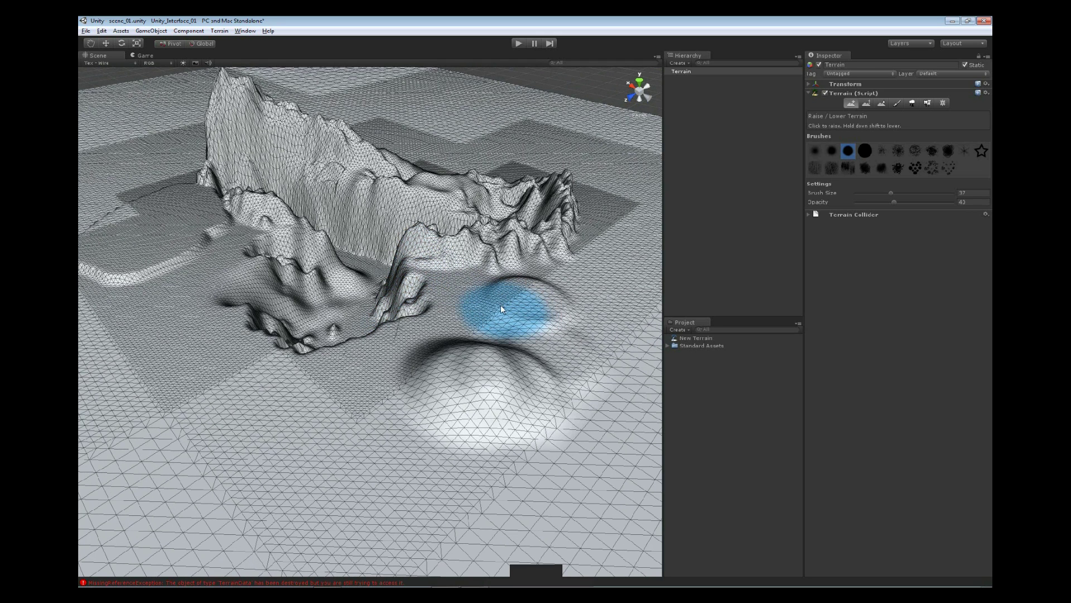